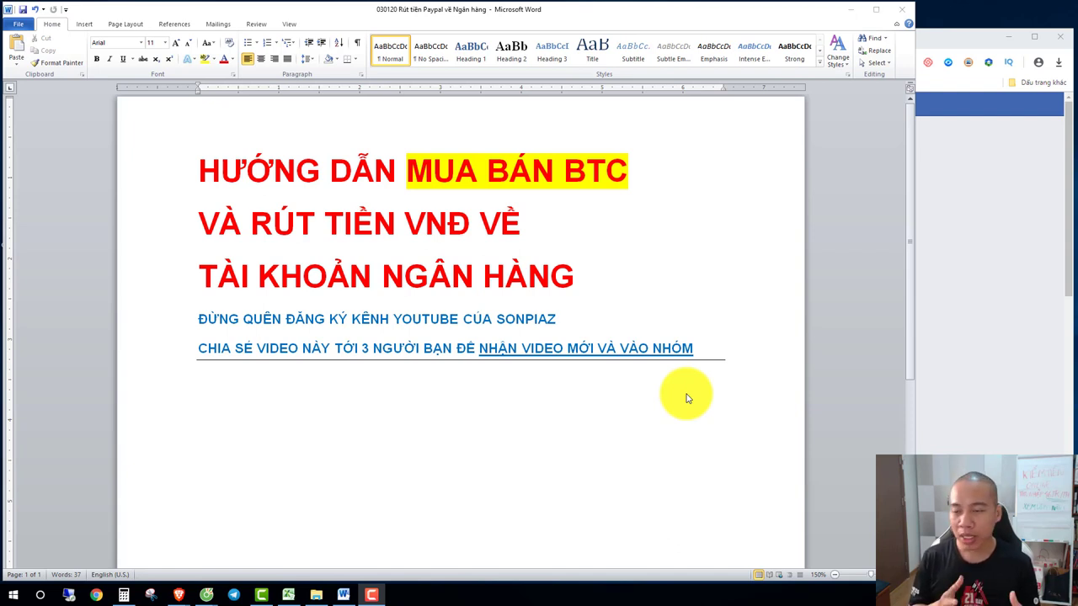
- Switch to the browser and open the wallet page of the Remitano account
left_click(944, 269)
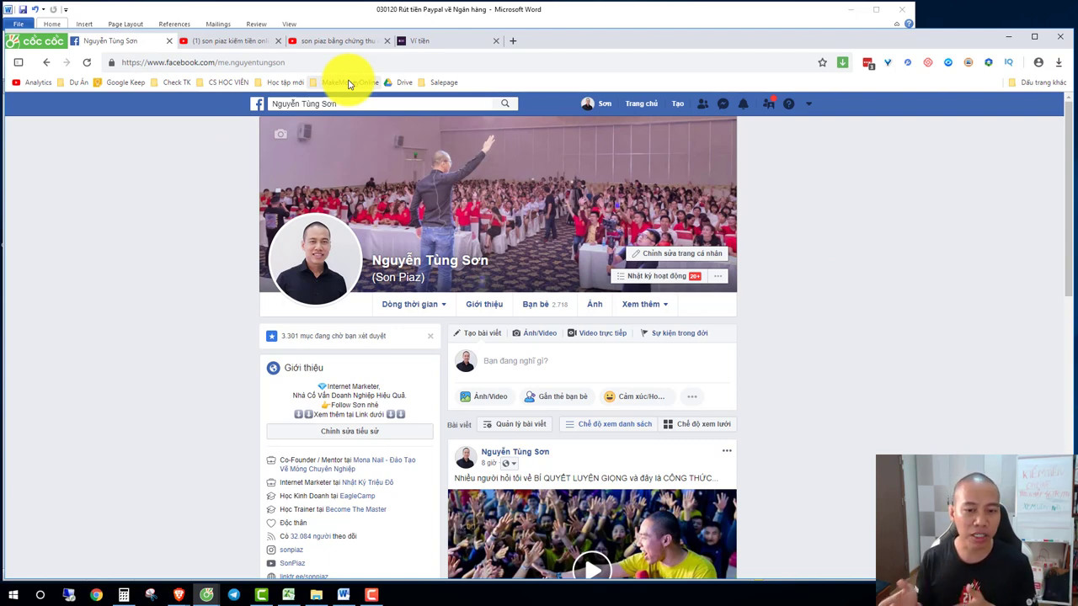
left_click(425, 41)
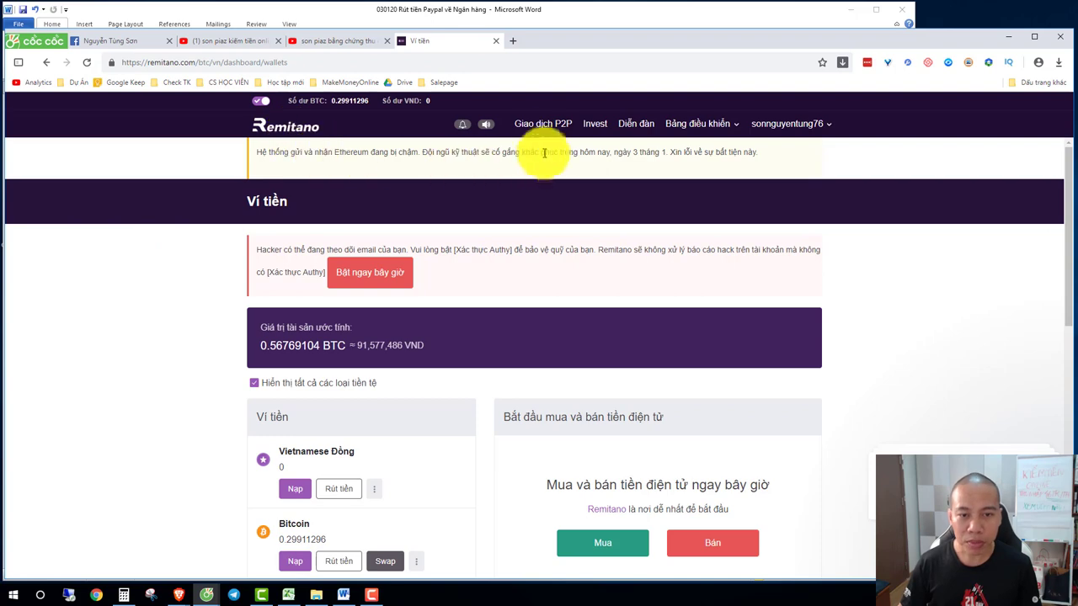
left_click(698, 124)
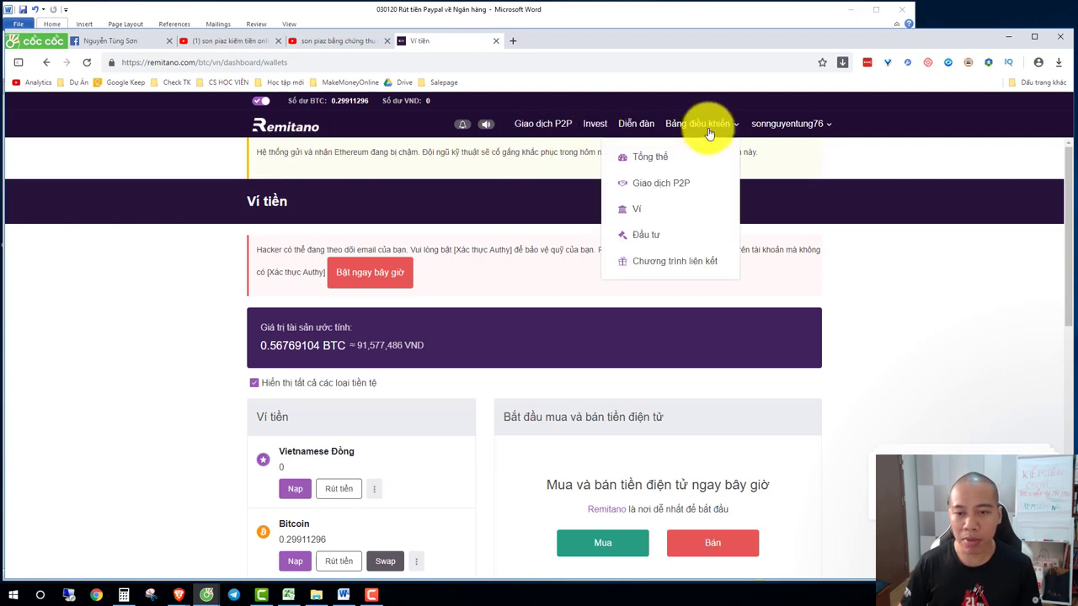
left_click(656, 212)
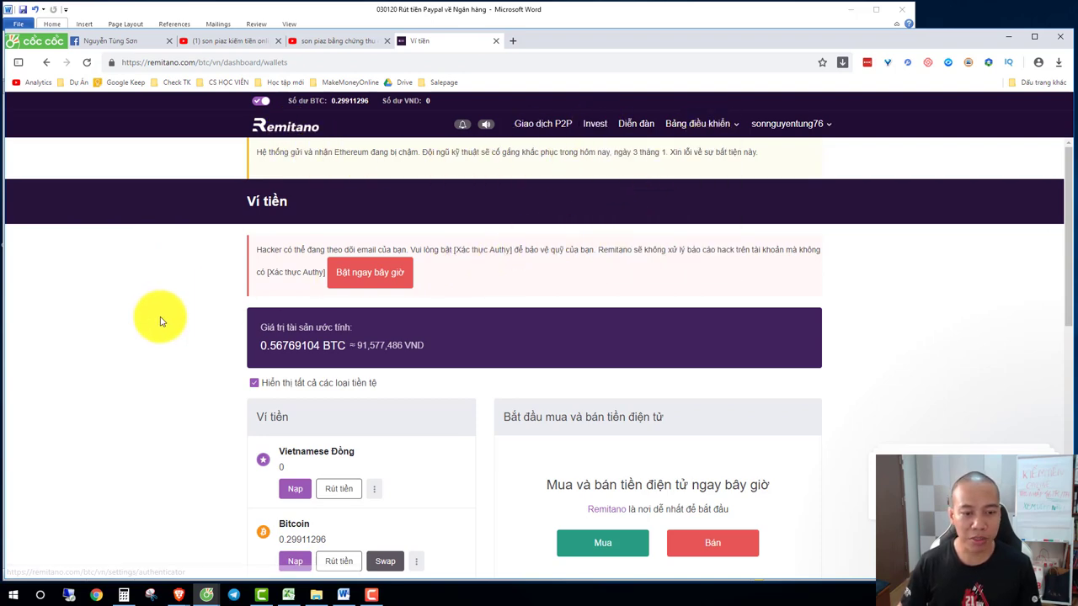
- Prepare a swap of the maximum Tether balance, 1,864.28 USDT, into Bitcoin and check the 0.25% swap fee note
scroll(165, 334, "down", 1)
scroll(165, 334, "down", 1)
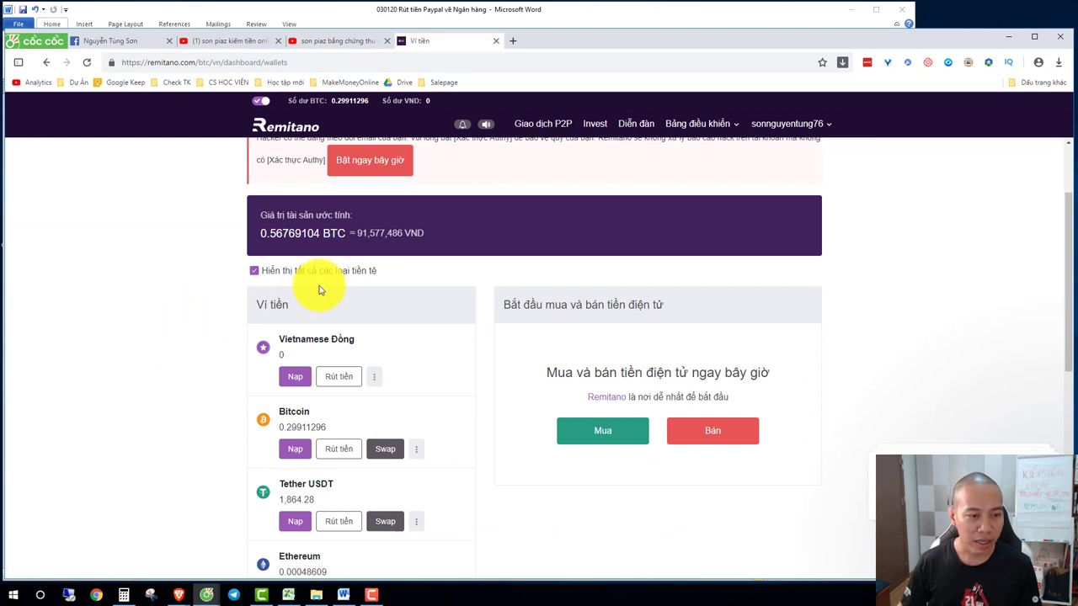
scroll(150, 383, "down", 2)
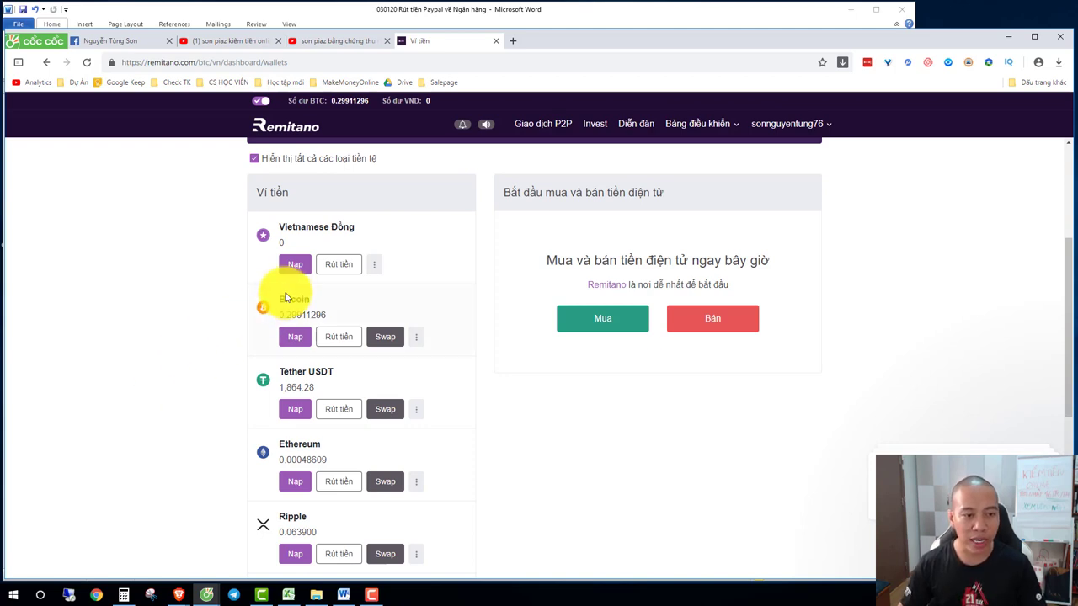
scroll(312, 278, "up", 2)
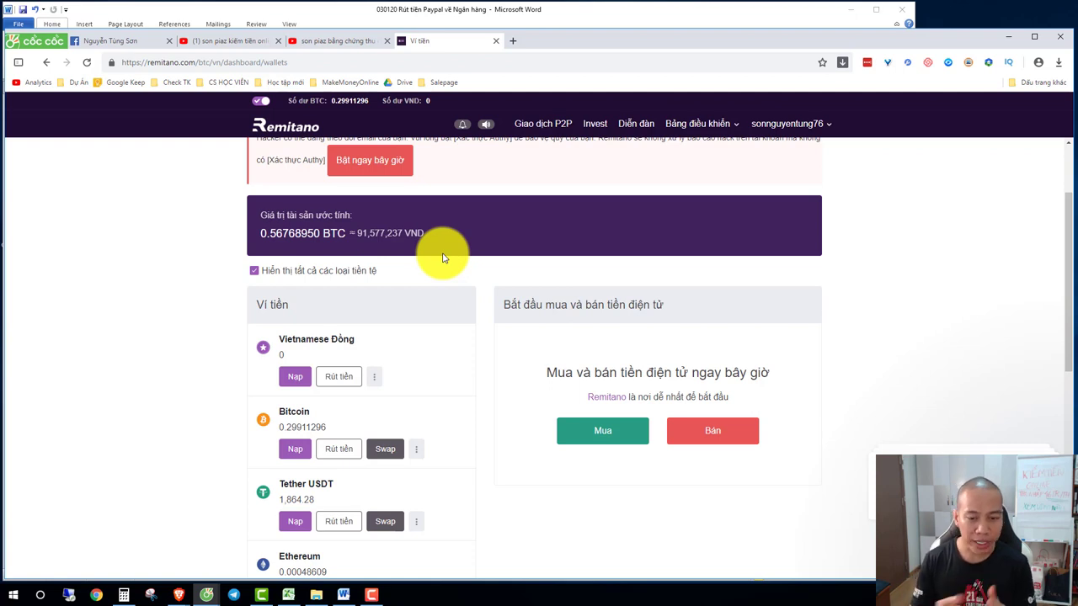
scroll(450, 379, "down", 2)
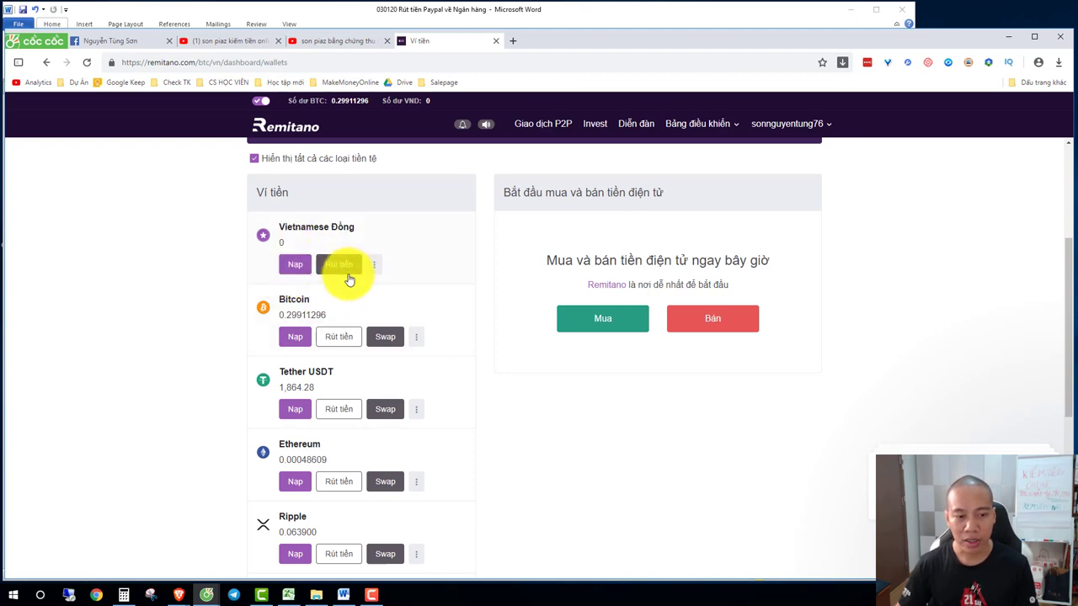
left_click(384, 411)
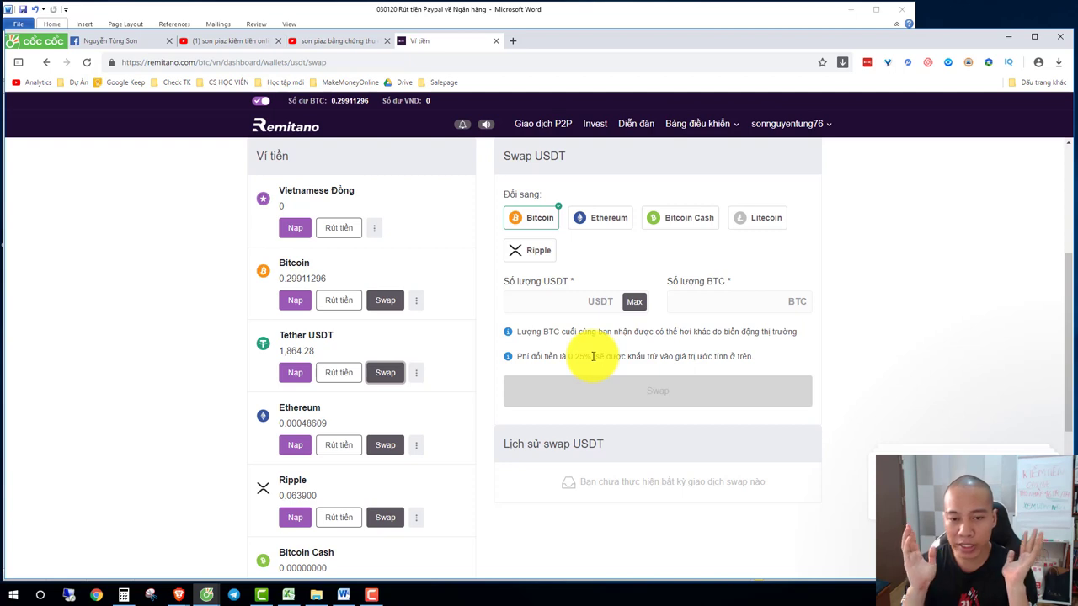
left_click(635, 302)
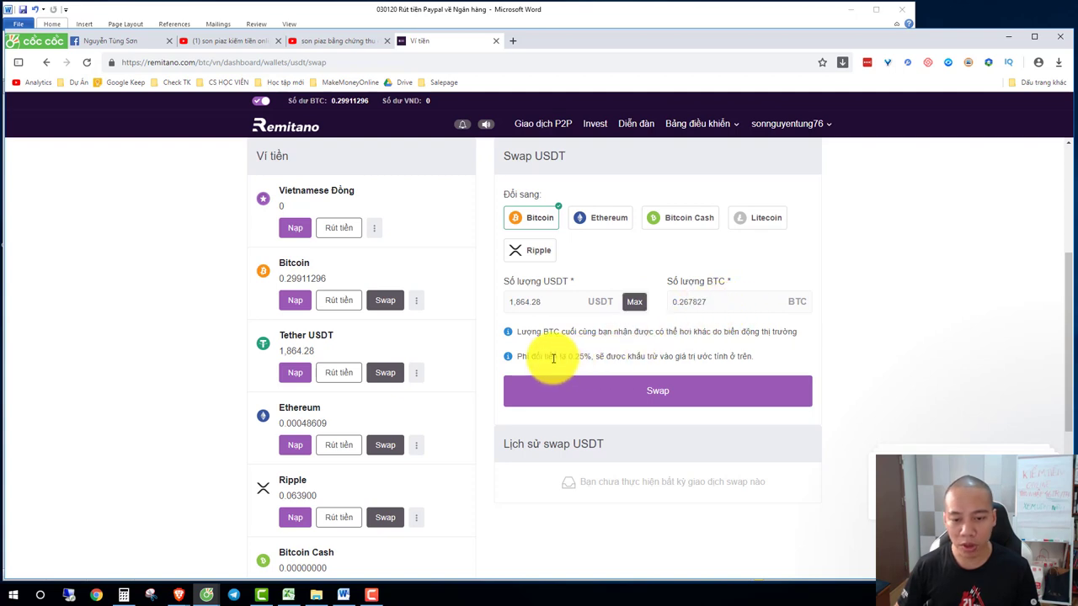
left_click_drag(553, 356, 632, 356)
left_click(650, 356)
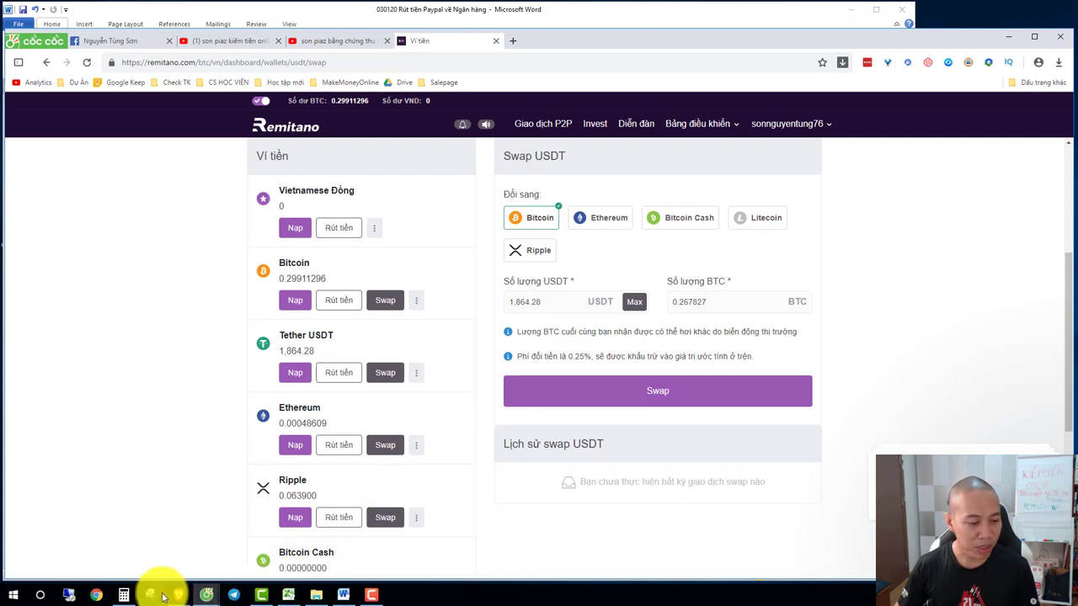
- Switch to Calculator and compute the swap fee as 1864 × 0.25 ÷ 100
left_click(125, 597)
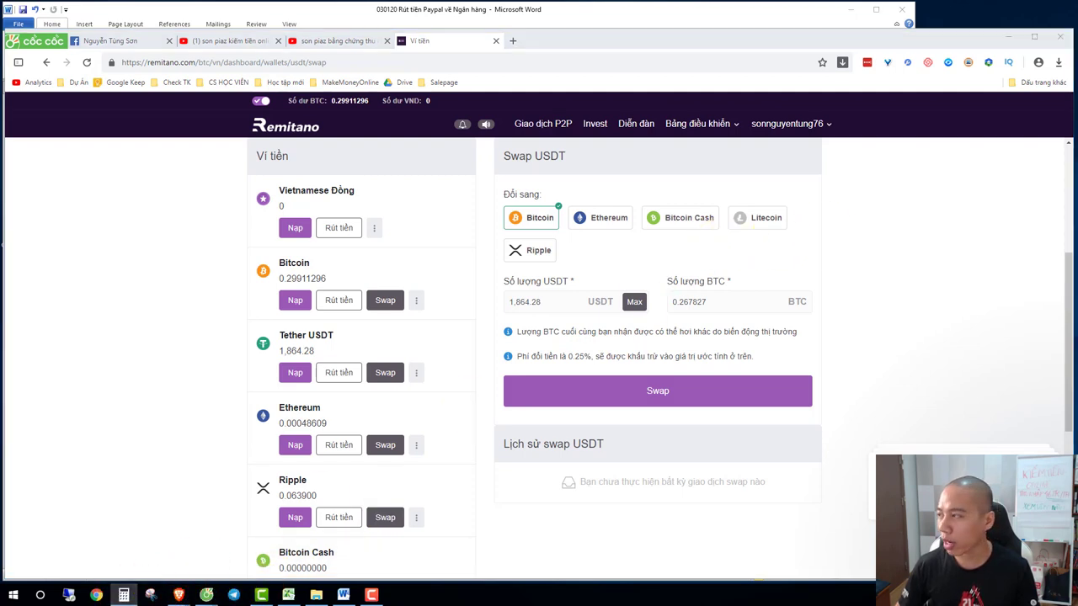
left_click_drag(939, 144, 901, 125)
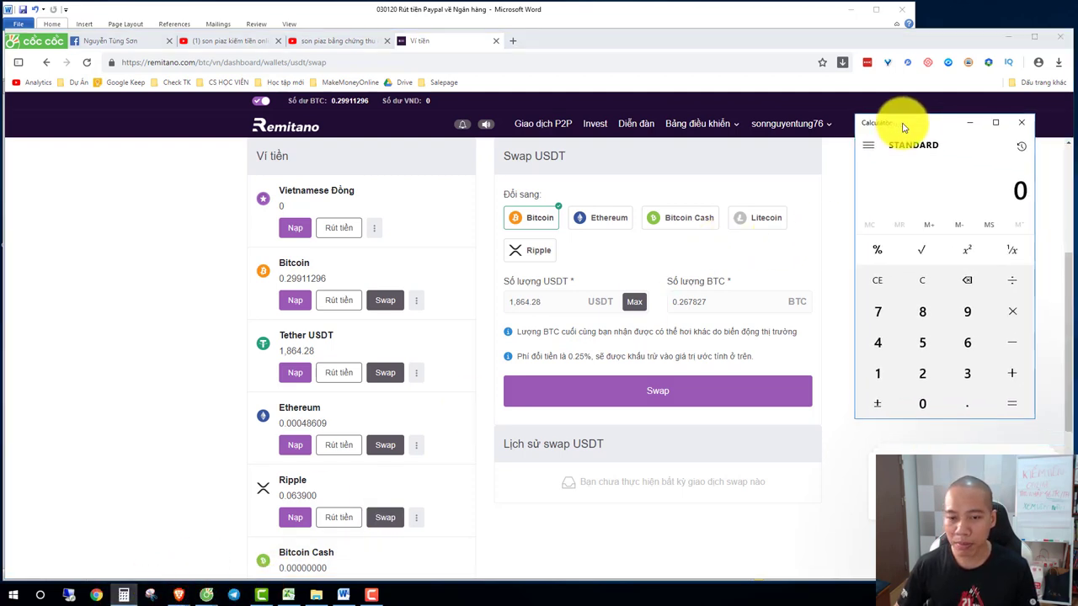
left_click(877, 370)
left_click(922, 312)
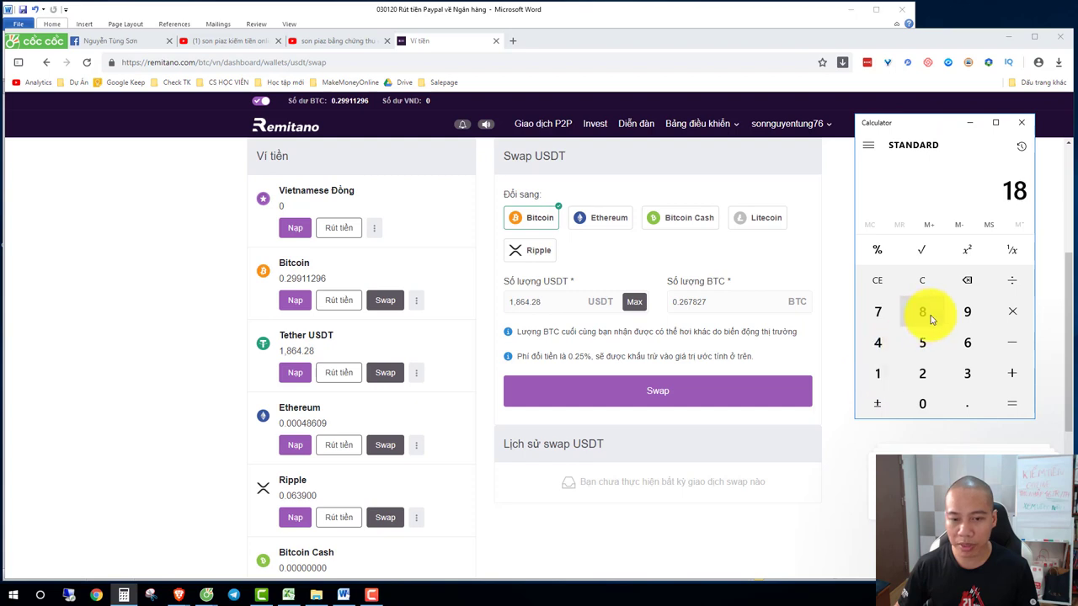
left_click(965, 341)
left_click(885, 350)
left_click(1011, 311)
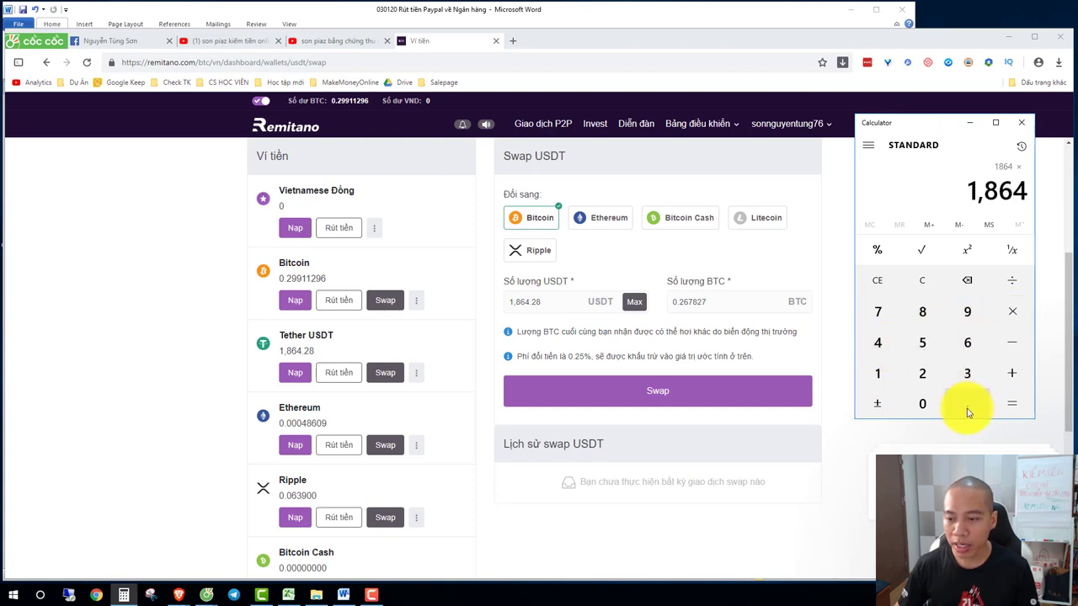
left_click(967, 406)
left_click(922, 373)
left_click(924, 341)
left_click(1012, 280)
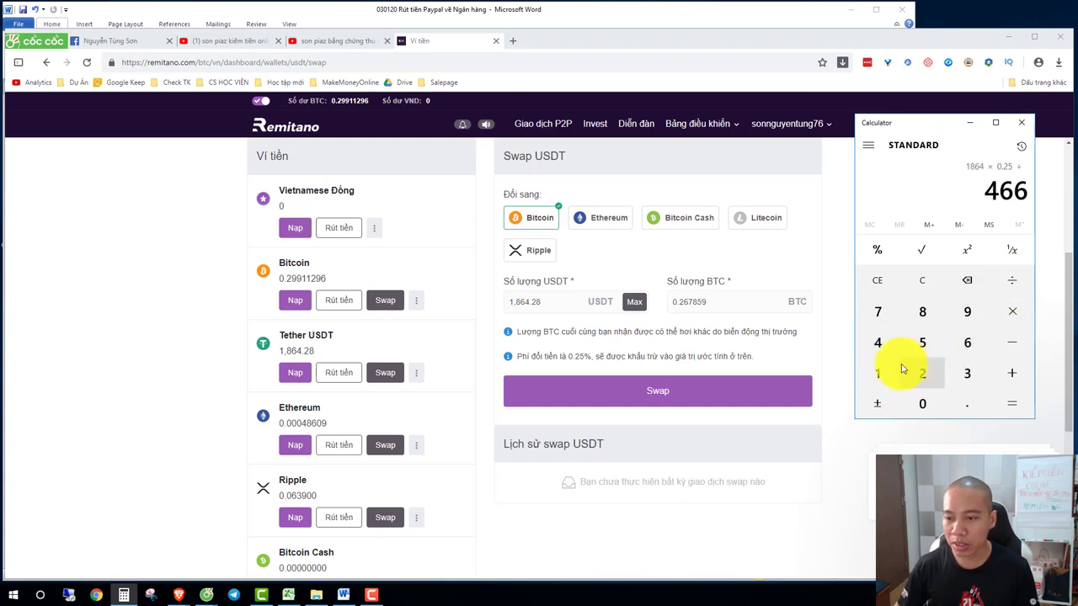
left_click(880, 373)
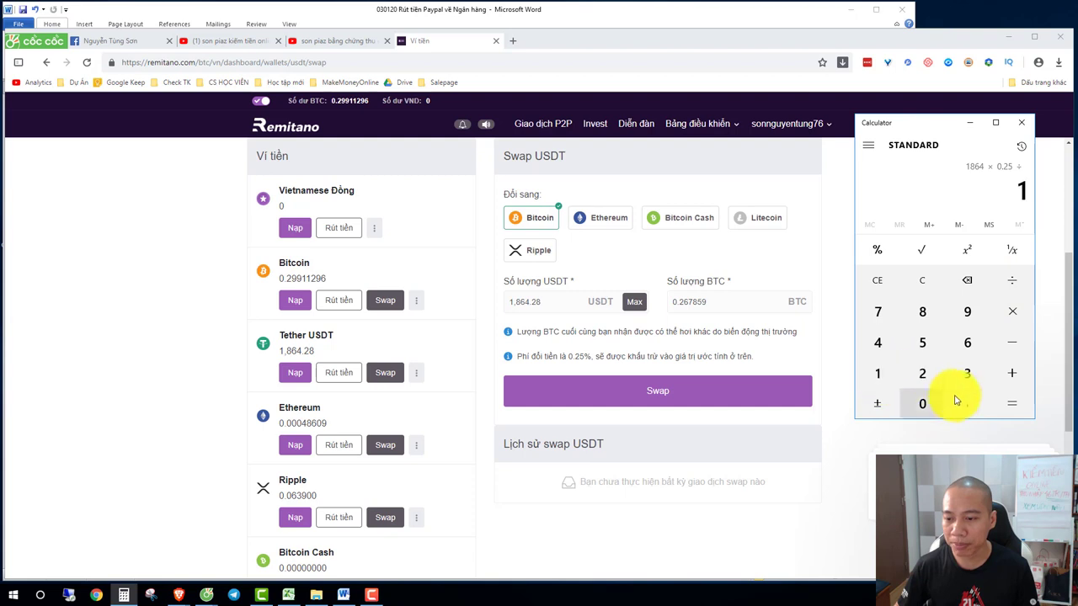
left_click(1010, 404)
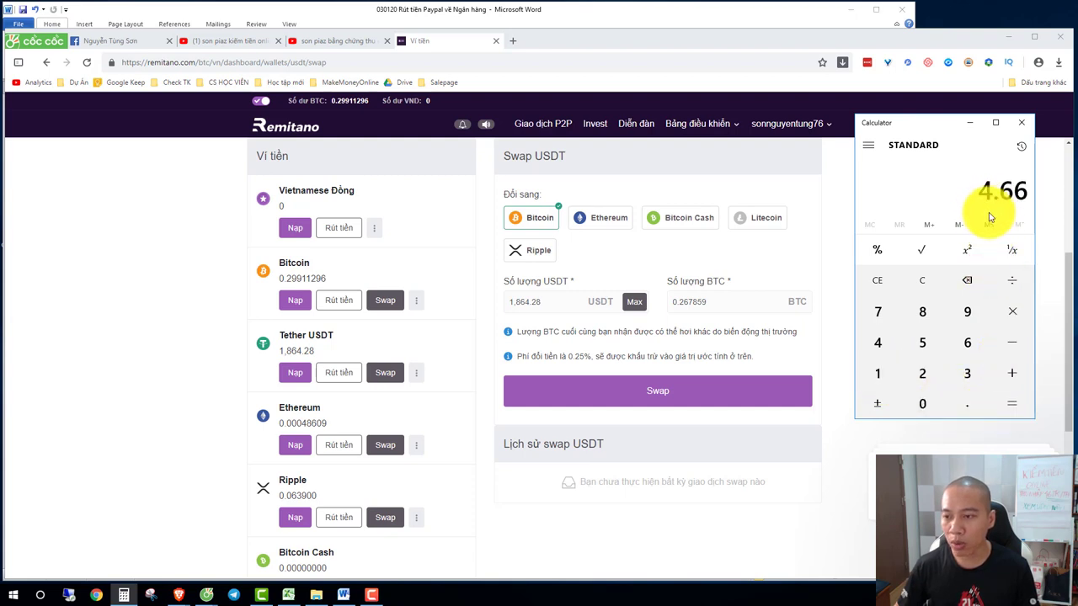
- Multiply the calculated fee by 23 to convert it to thousands of VND, and return to the Remitano page
left_click(1011, 312)
left_click(941, 375)
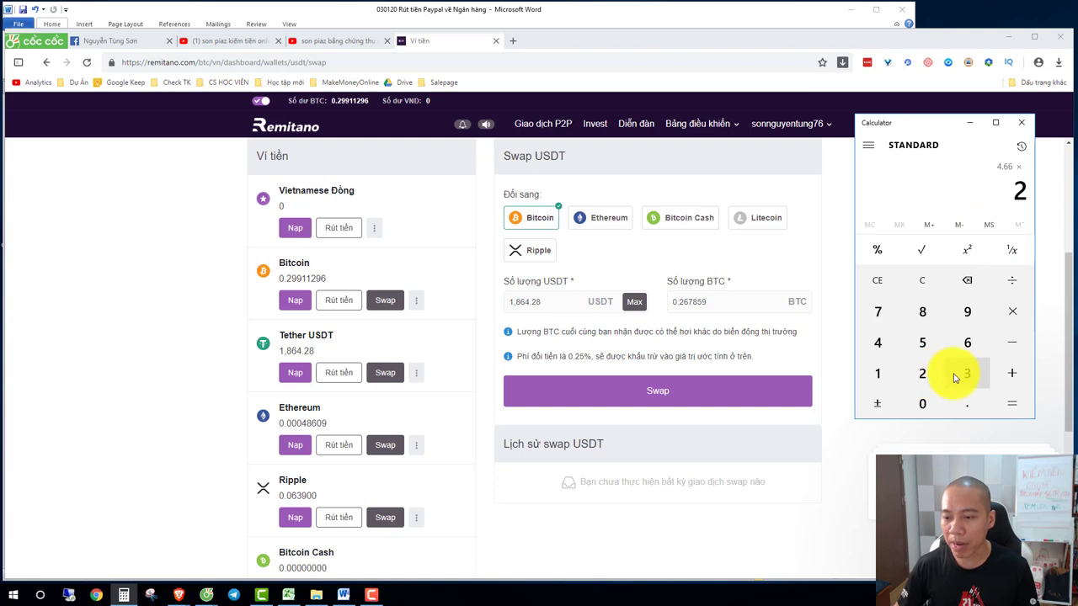
left_click(967, 373)
left_click(1002, 406)
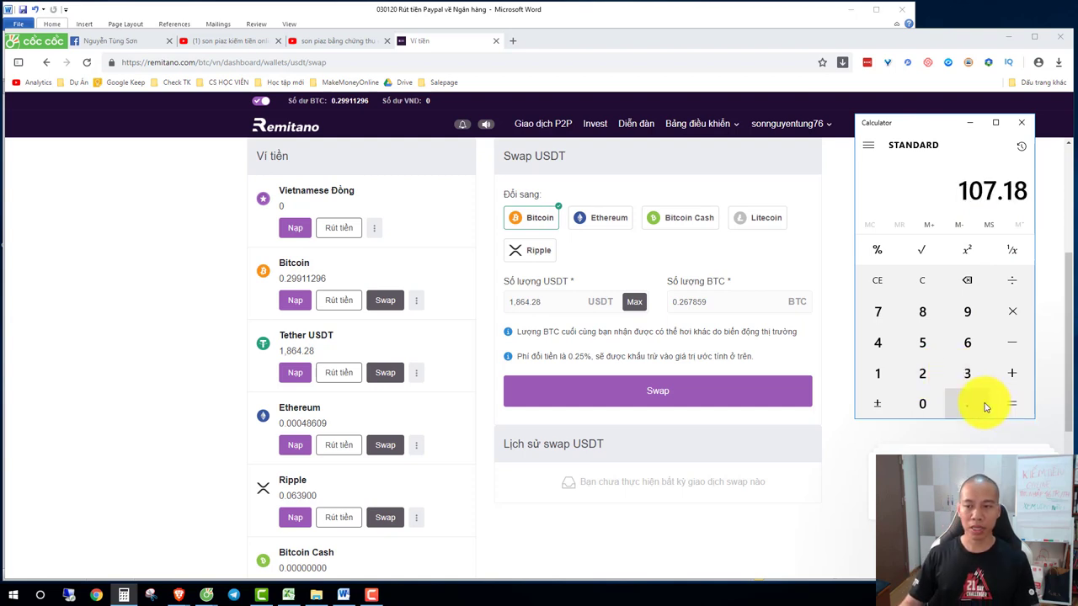
left_click(836, 316)
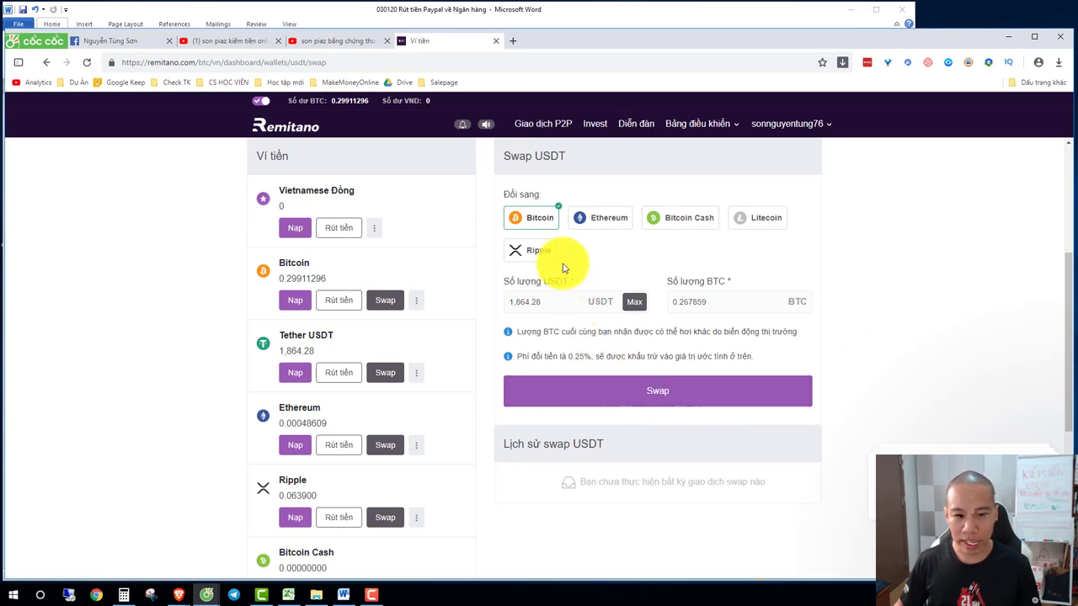
- Submit and confirm the swap of 1,864.28 USDT to Bitcoin, and refresh the wallet page to check the balances
left_click(688, 403)
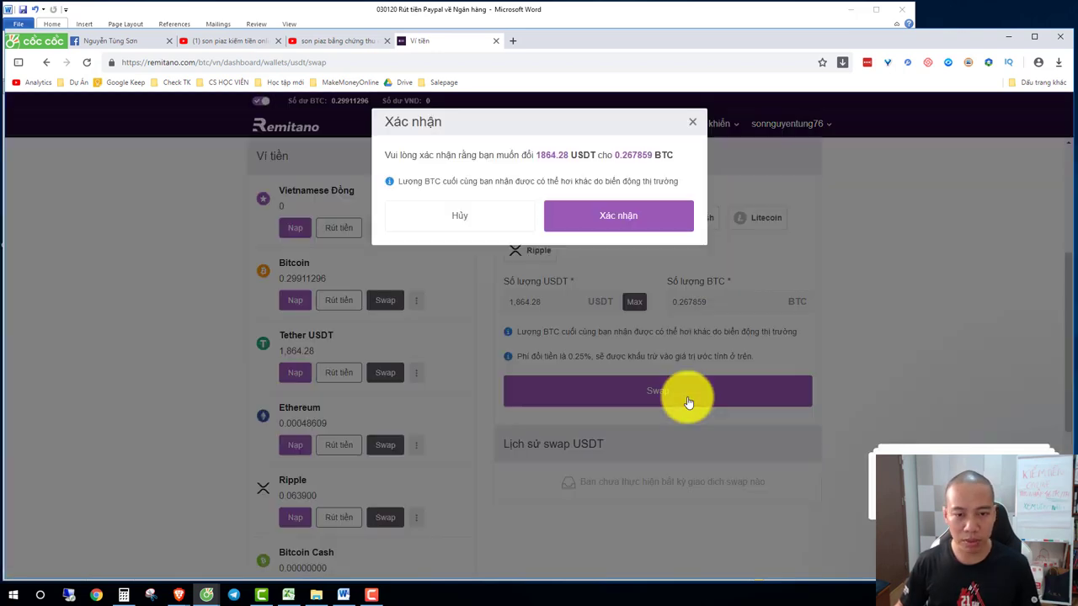
left_click(621, 219)
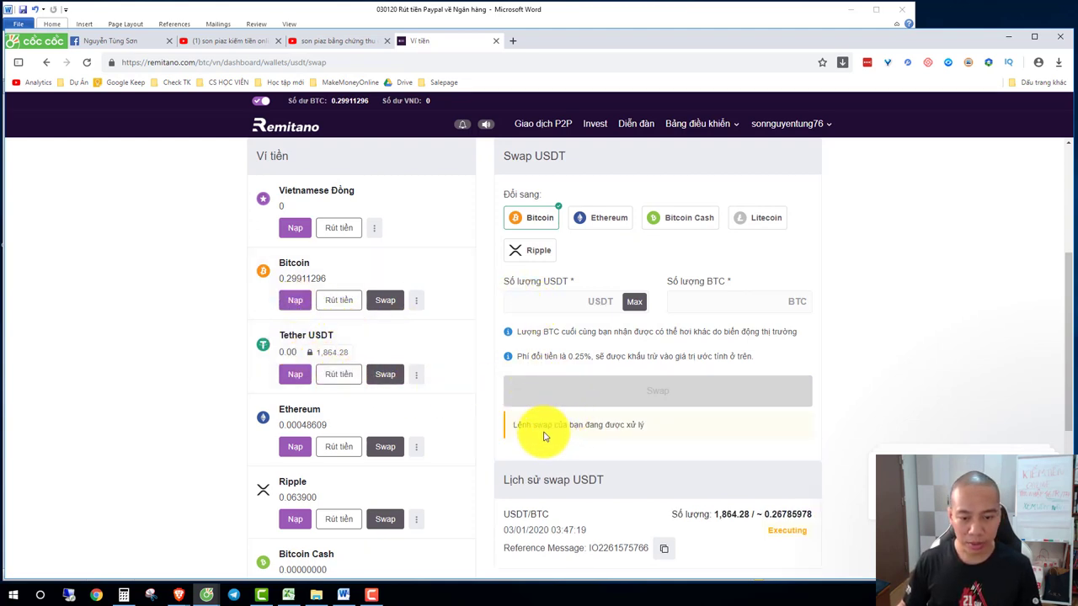
left_click_drag(534, 425, 621, 424)
left_click(682, 437)
scroll(682, 437, "down", 2)
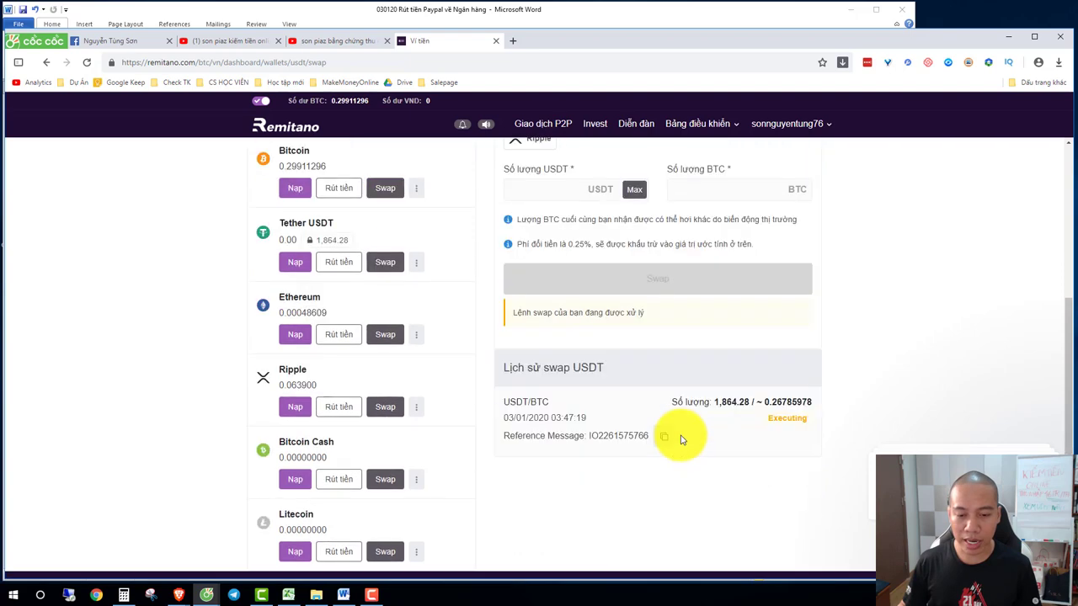
scroll(214, 209, "up", 2)
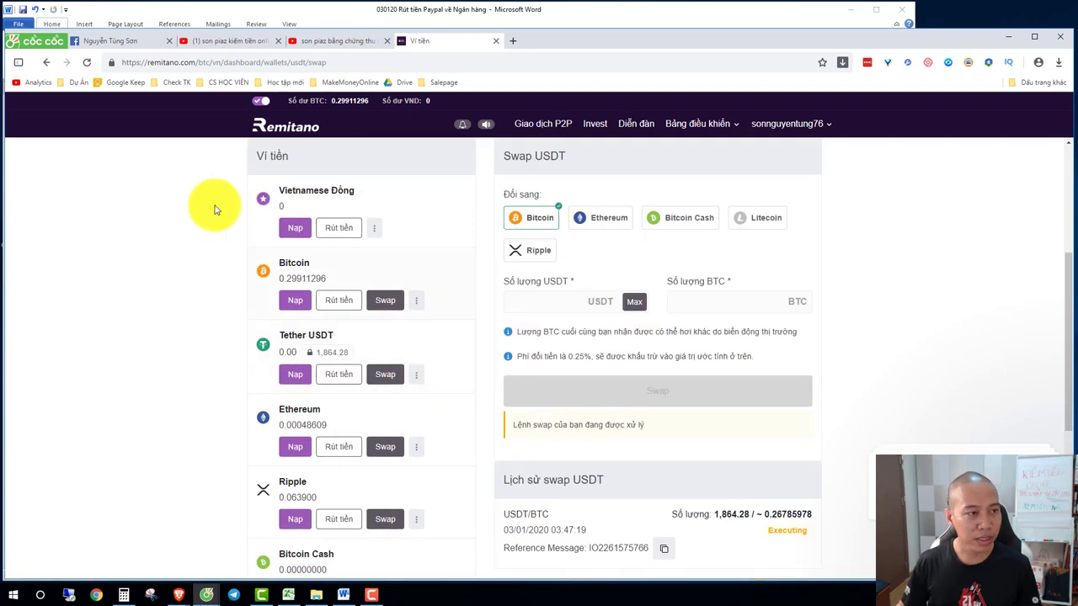
left_click(87, 62)
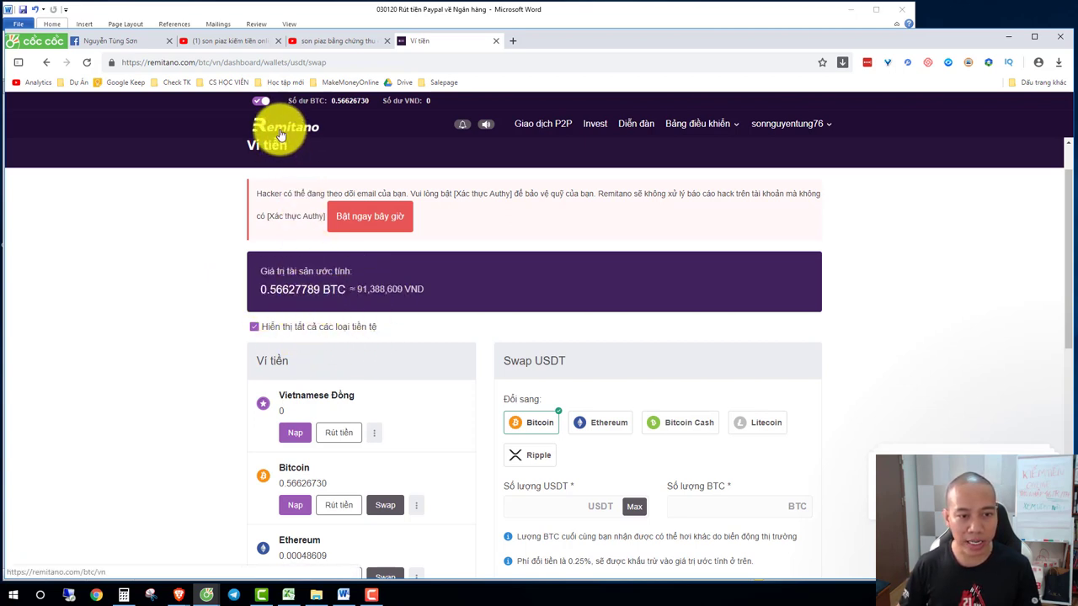
scroll(441, 373, "down", 2)
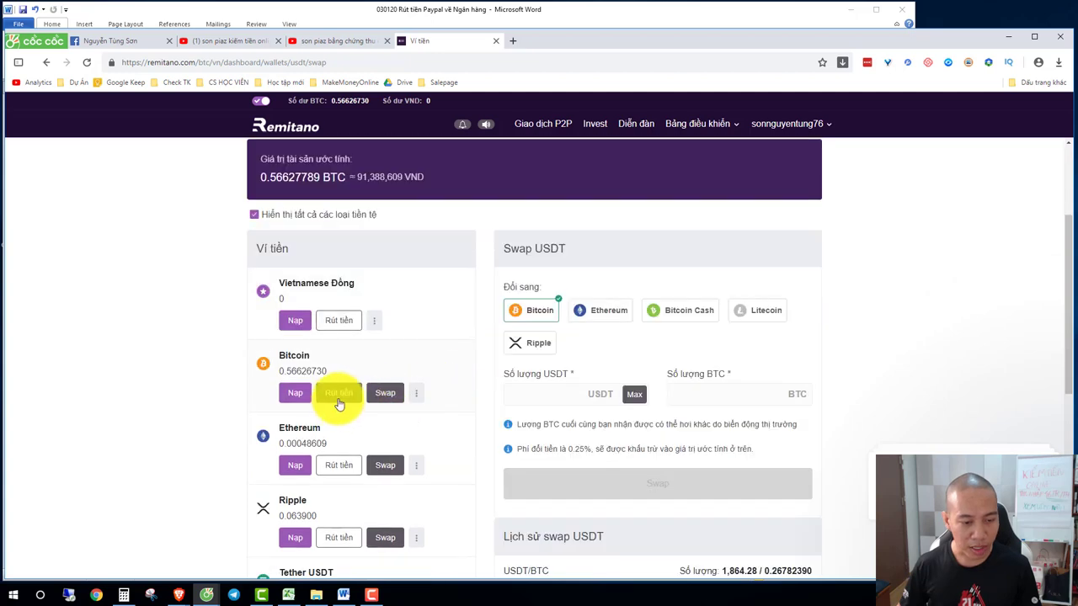
- Open the Bitcoin sell form from the Remitano home page, set the amount to 0.01 BTC and check the available receiving banks
left_click(288, 131)
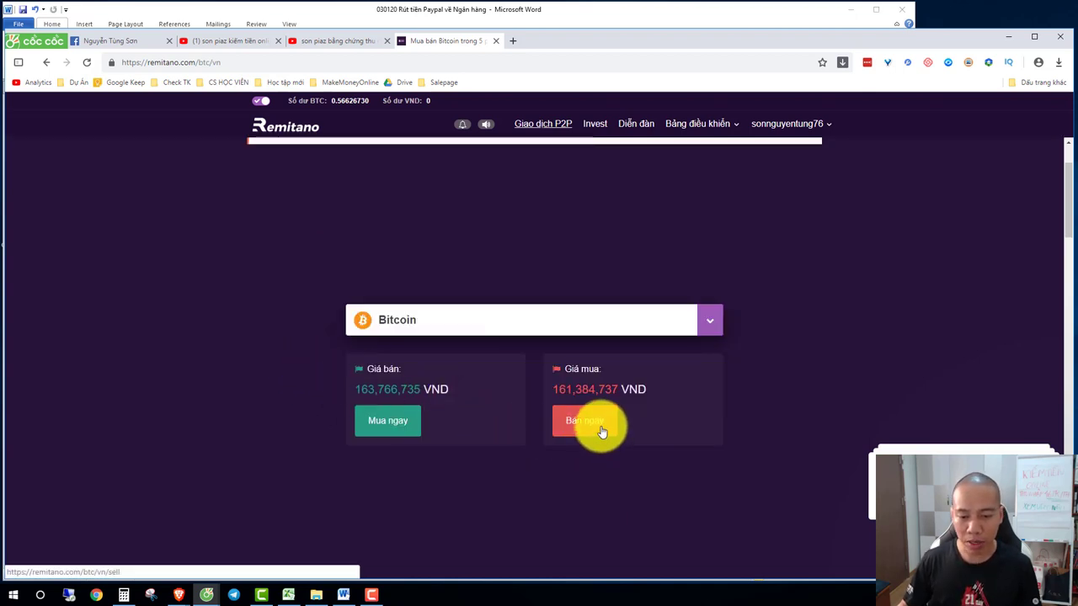
left_click(590, 423)
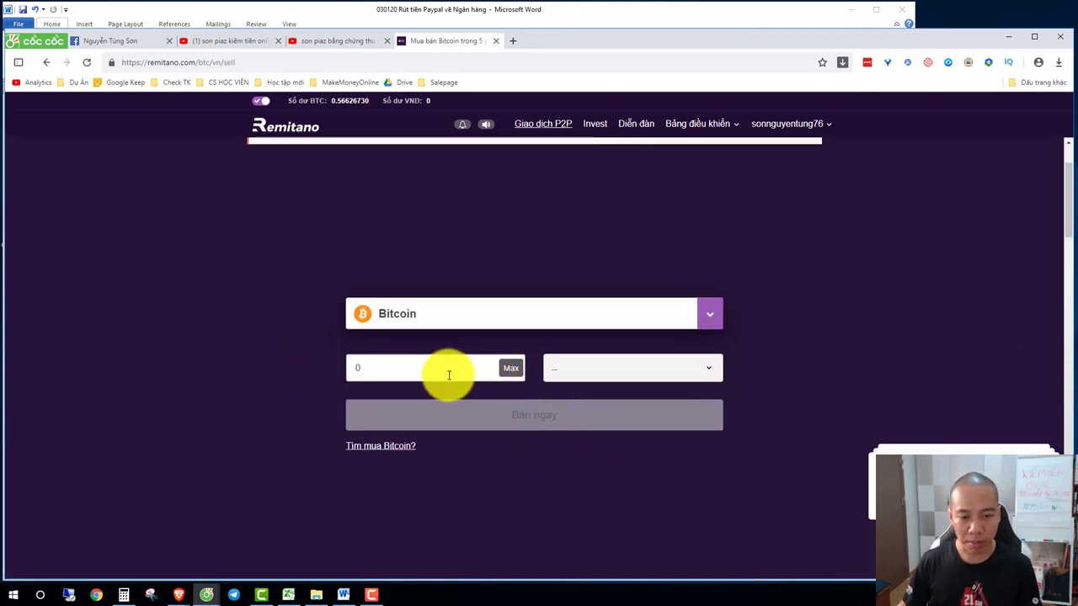
left_click(509, 370)
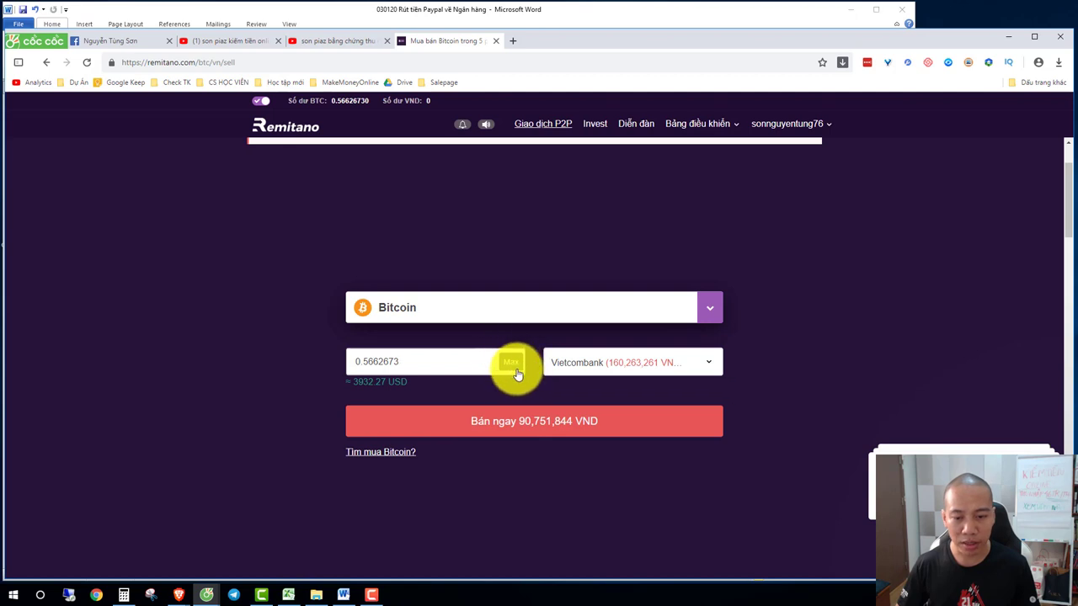
left_click(369, 367)
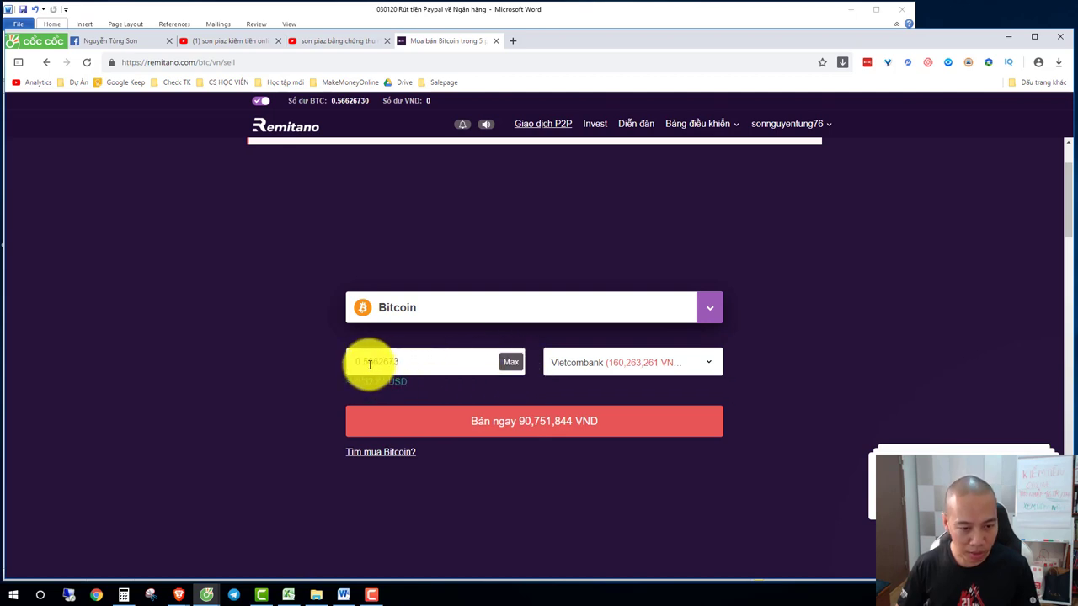
left_click_drag(366, 360, 409, 360)
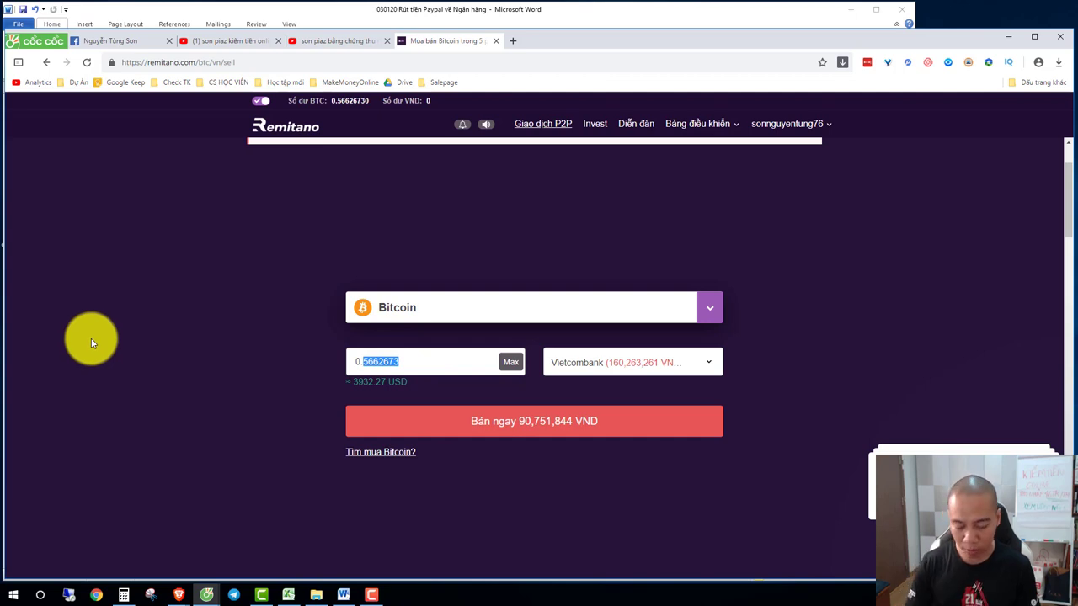
type("01")
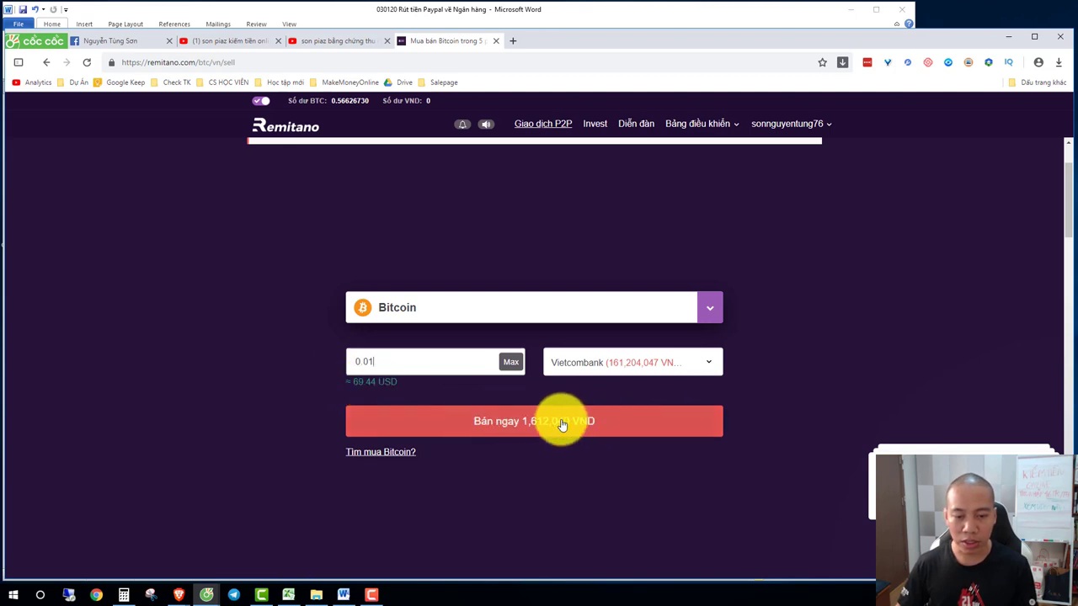
left_click(625, 370)
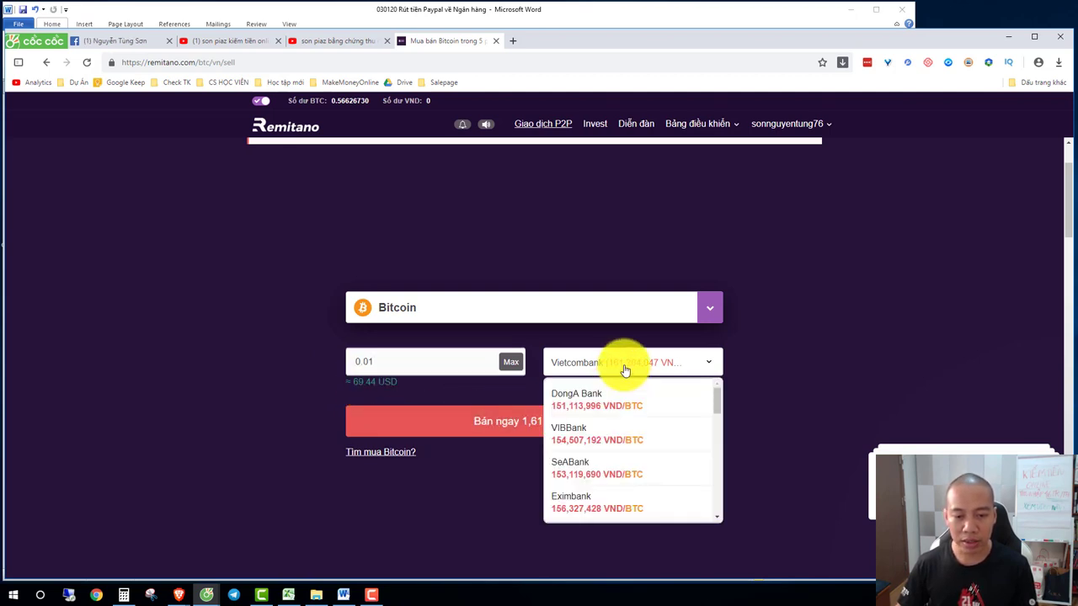
left_click(625, 370)
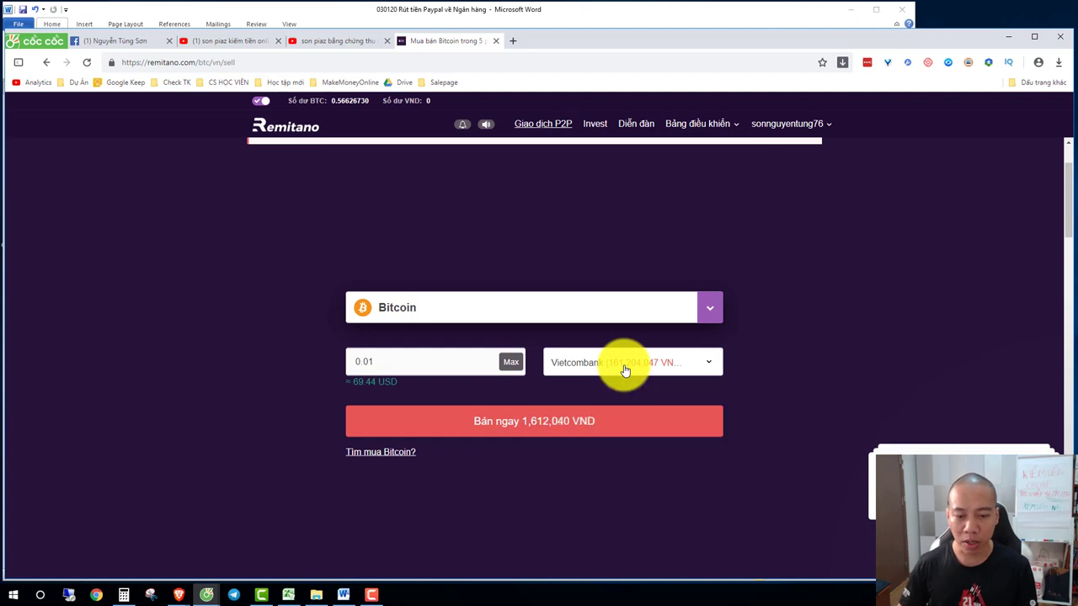
- Start the sale of 0.01 BTC through Vietcombank and accept the prefilled bank payment details to complete the trade
left_click(509, 432)
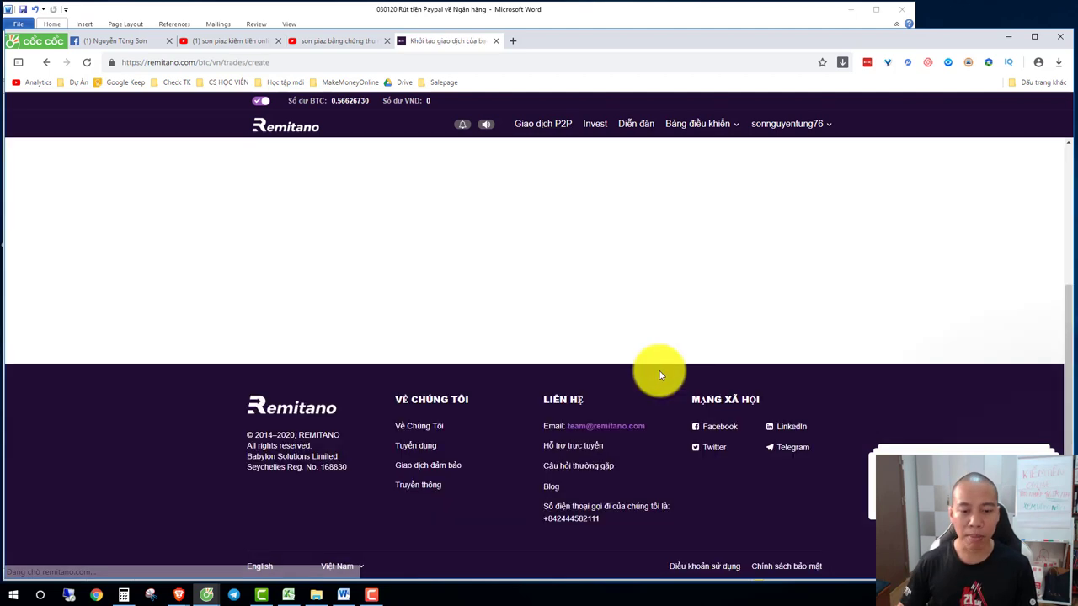
scroll(362, 253, "up", 3)
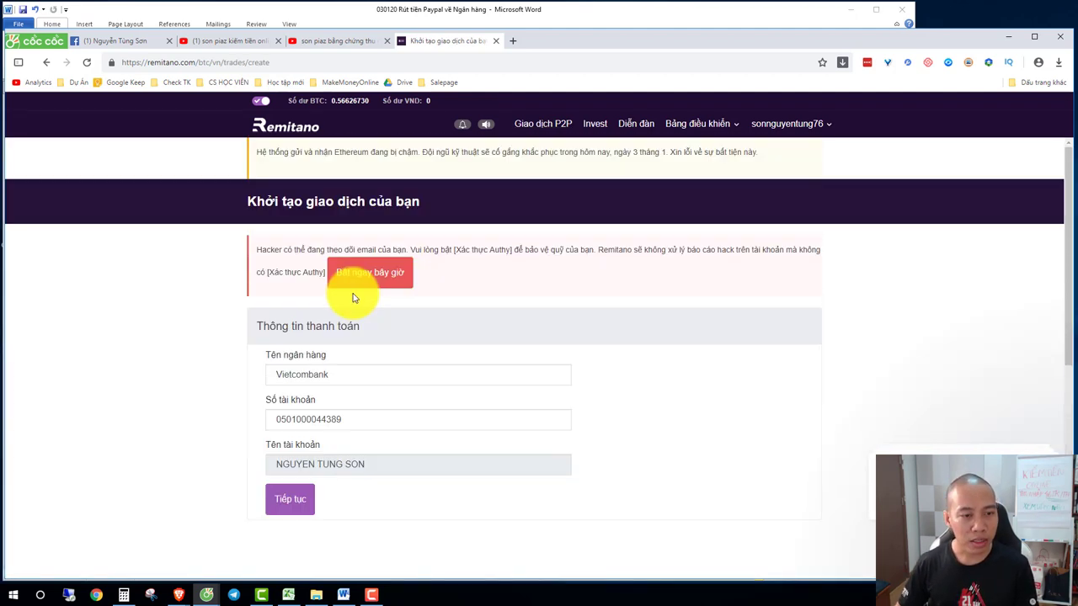
left_click(293, 503)
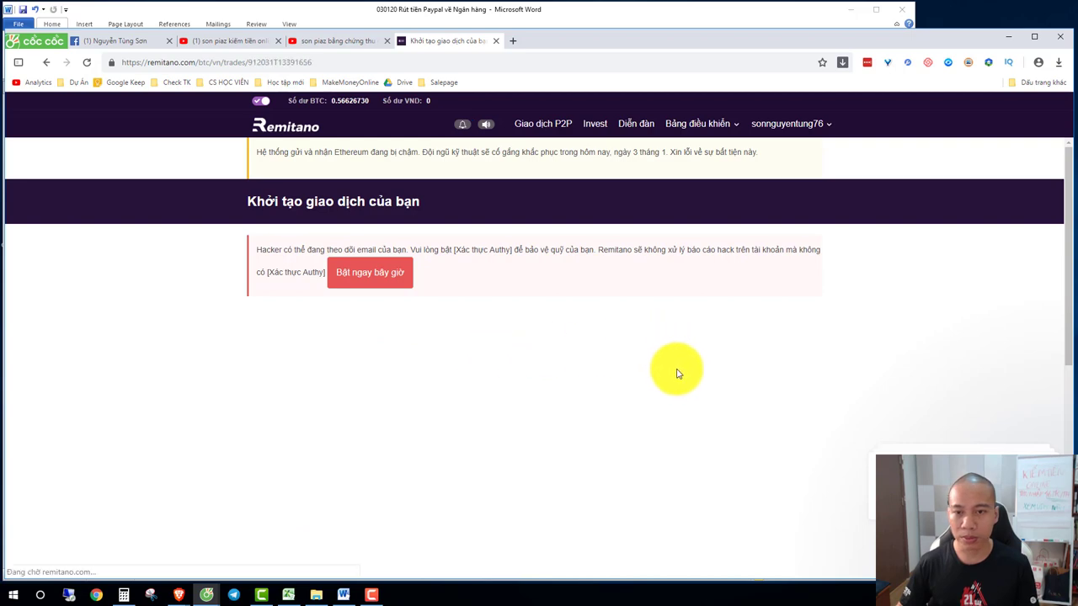
scroll(678, 381, "down", 2)
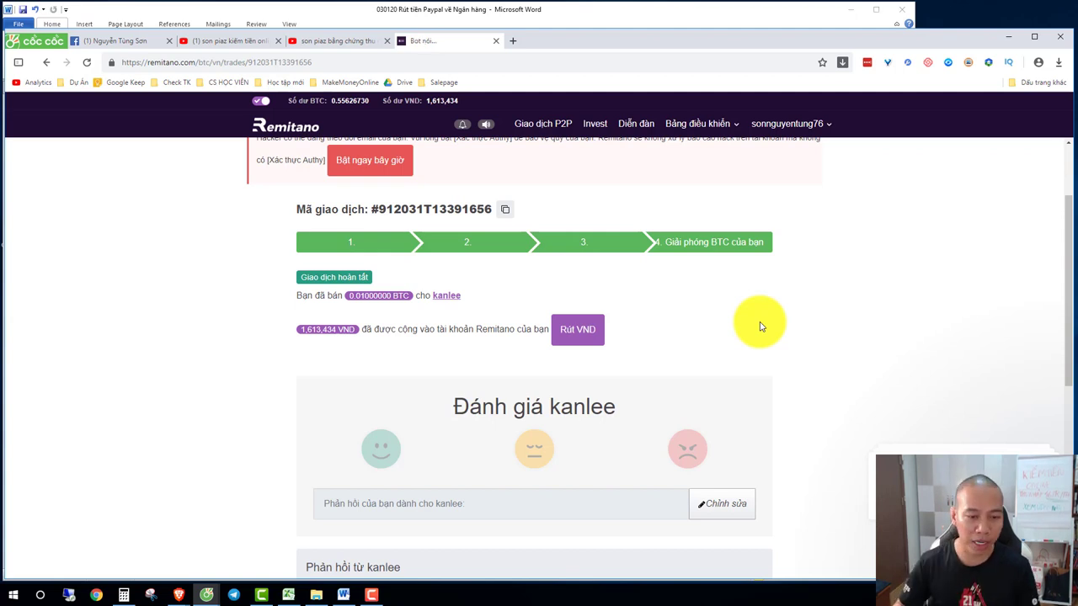
- Withdraw 1,613,434 VND from the Remitano balance to the saved Vietcombank account and confirm the withdrawal details
left_click(577, 339)
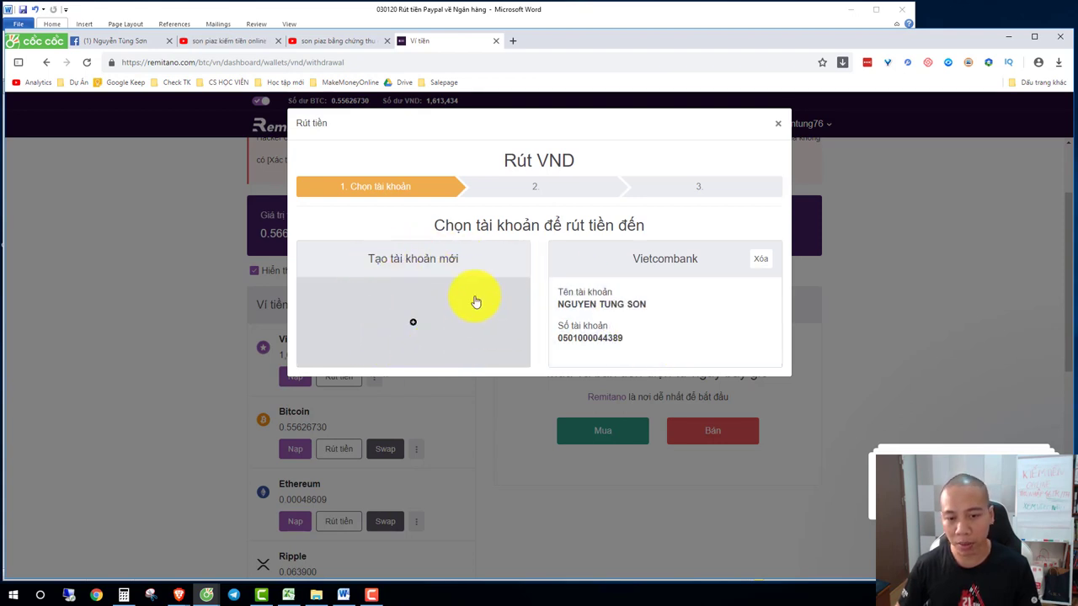
left_click(682, 314)
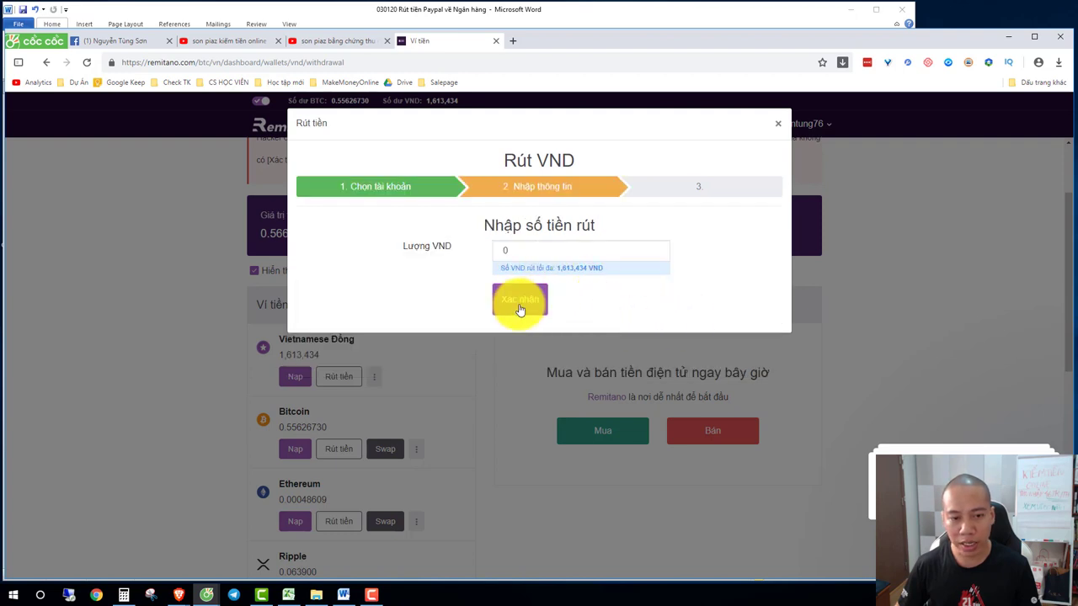
left_click(518, 250)
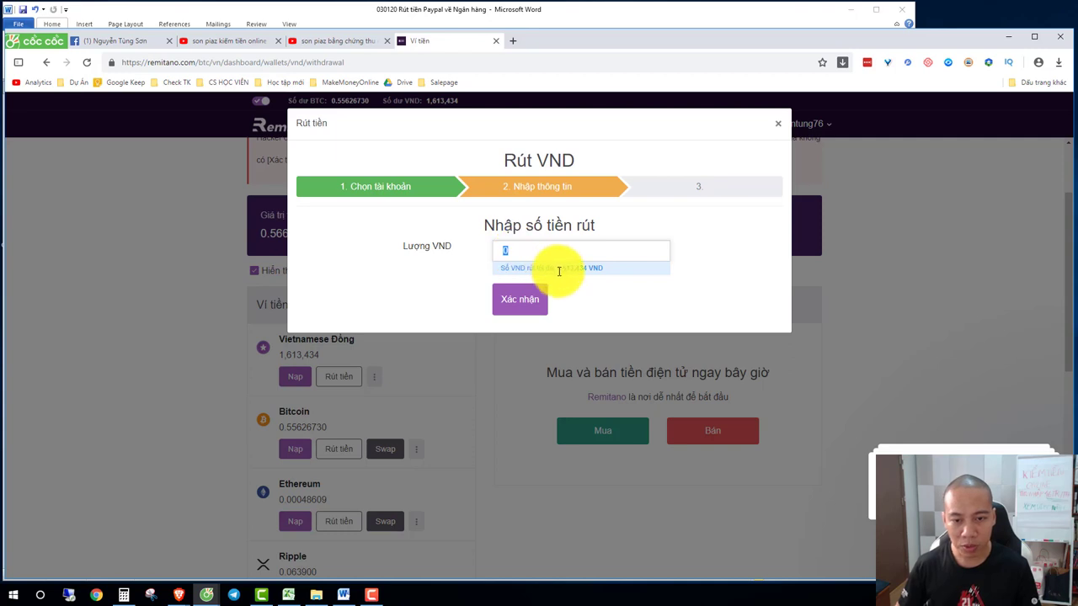
left_click_drag(557, 269, 581, 270)
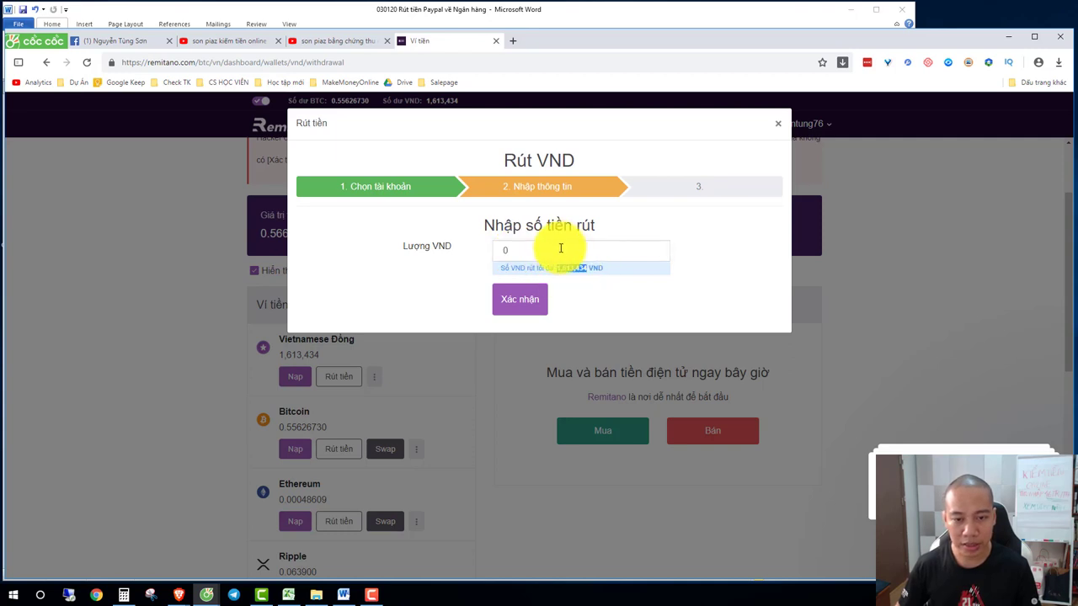
left_click(556, 248)
key("ctrl+a")
type("1,613,434")
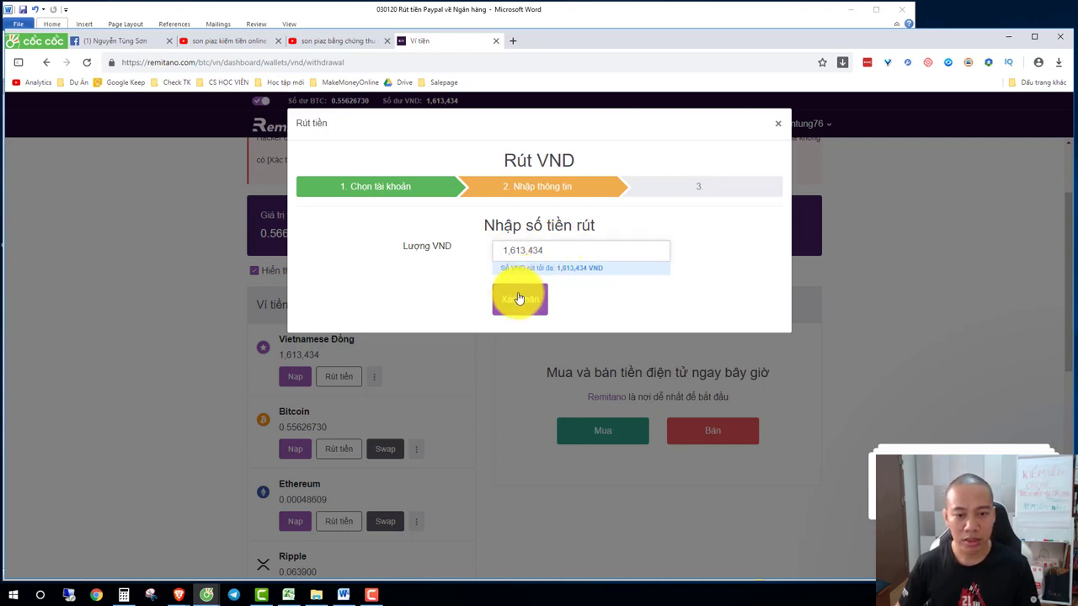
left_click(523, 298)
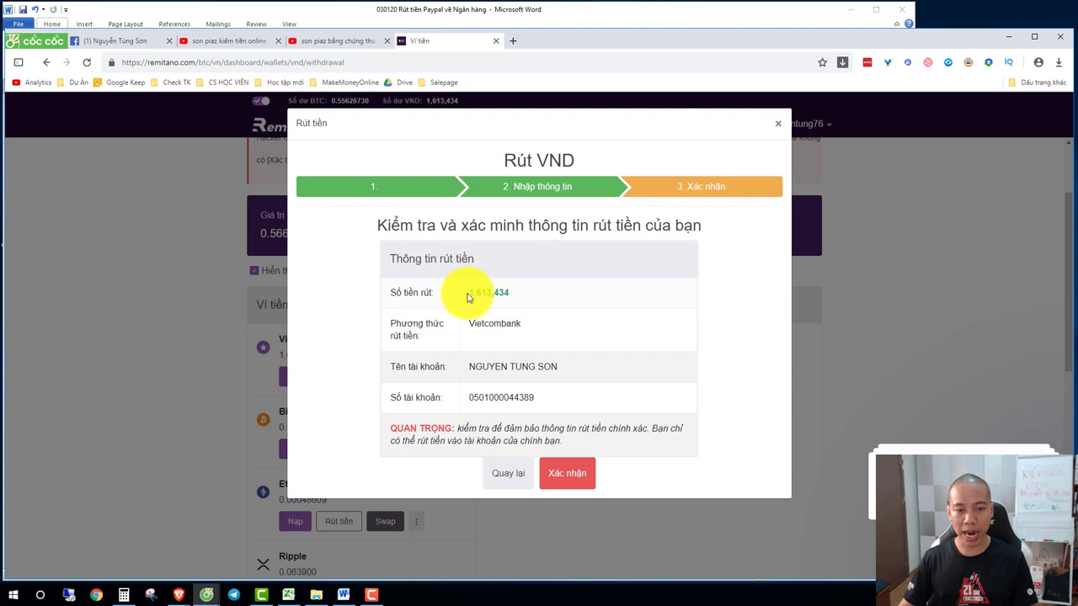
left_click(561, 479)
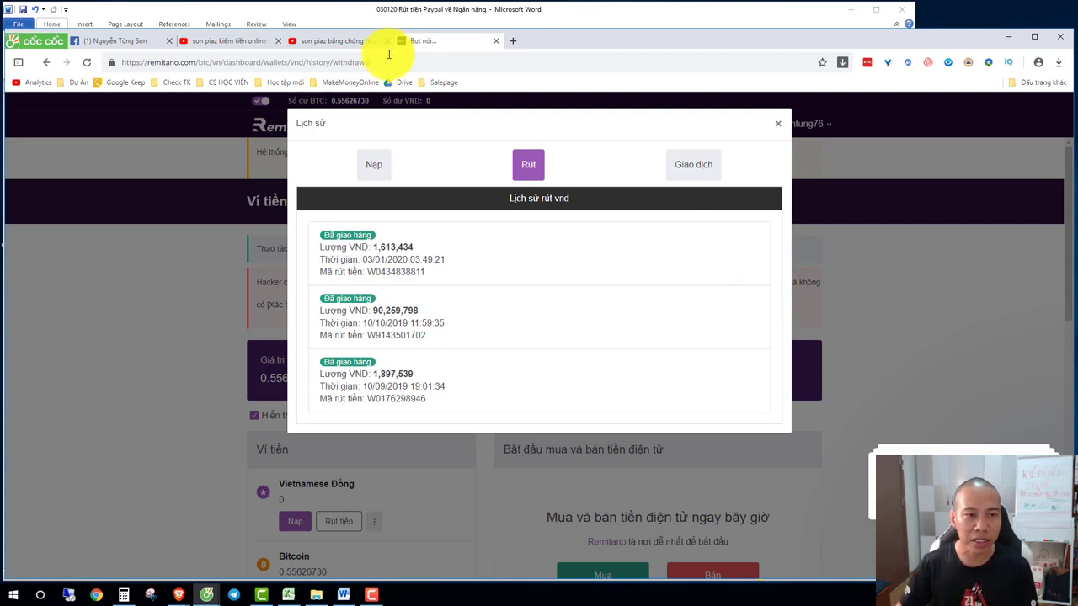
- View the income-proof video results on YouTube, and close the withdrawal history on Remitano to check the wallet balances
left_click(349, 42)
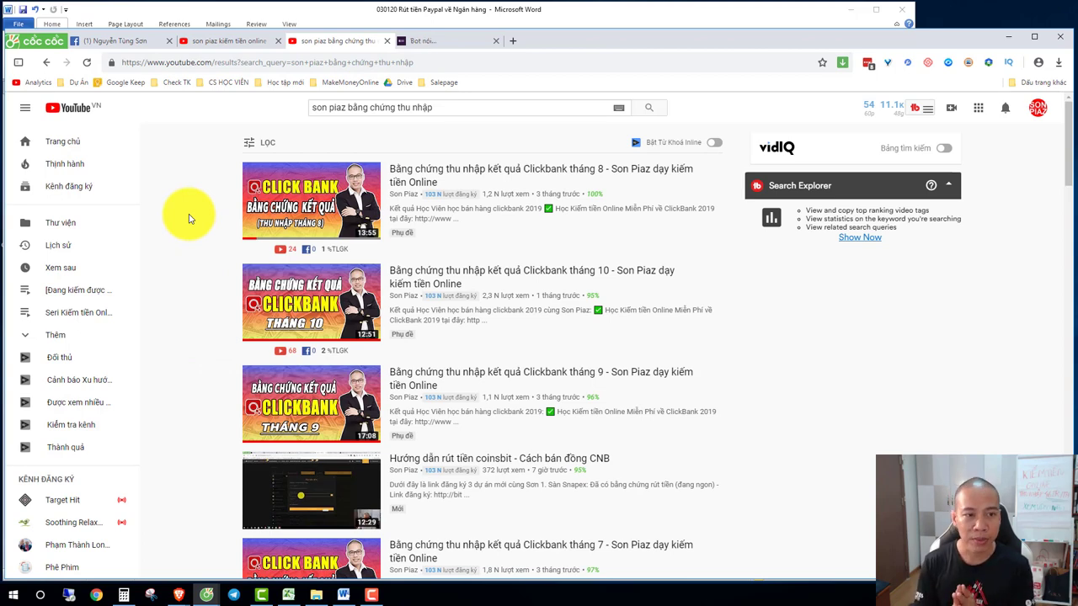
left_click(433, 42)
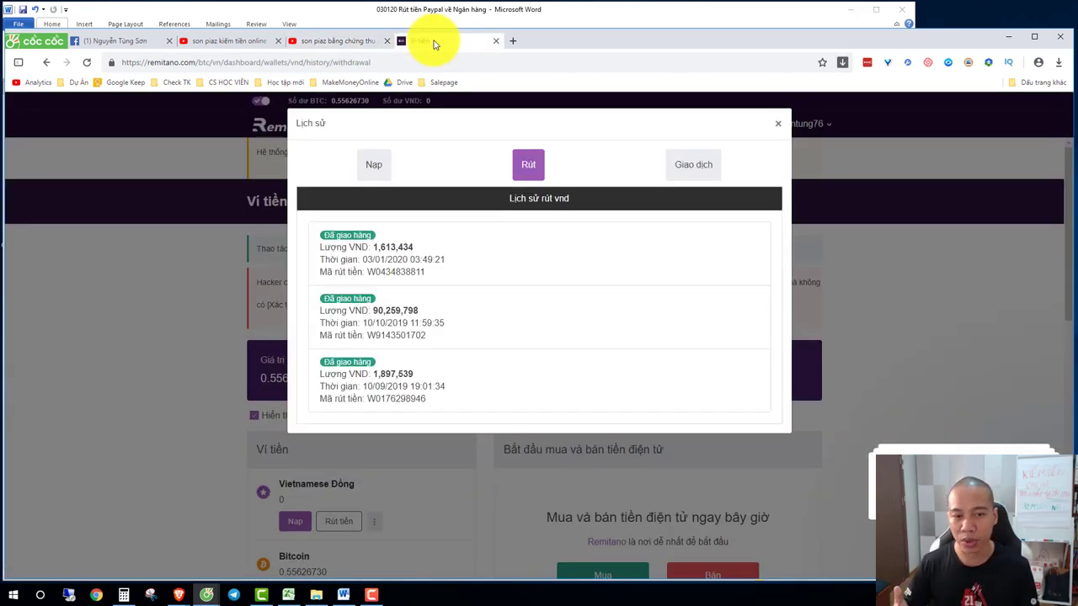
left_click(777, 123)
scroll(544, 313, "down", 2)
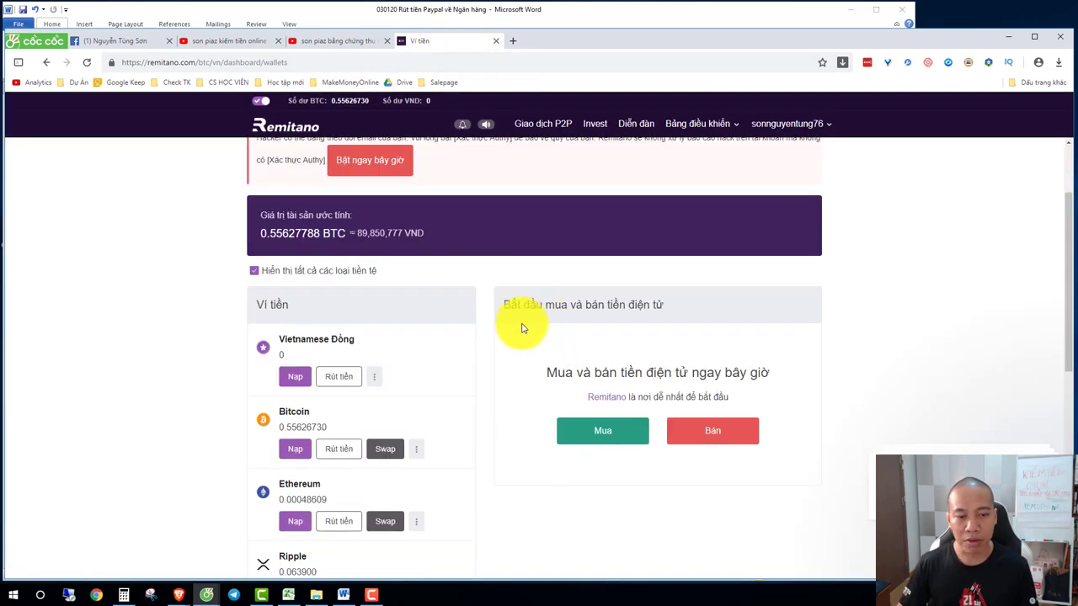